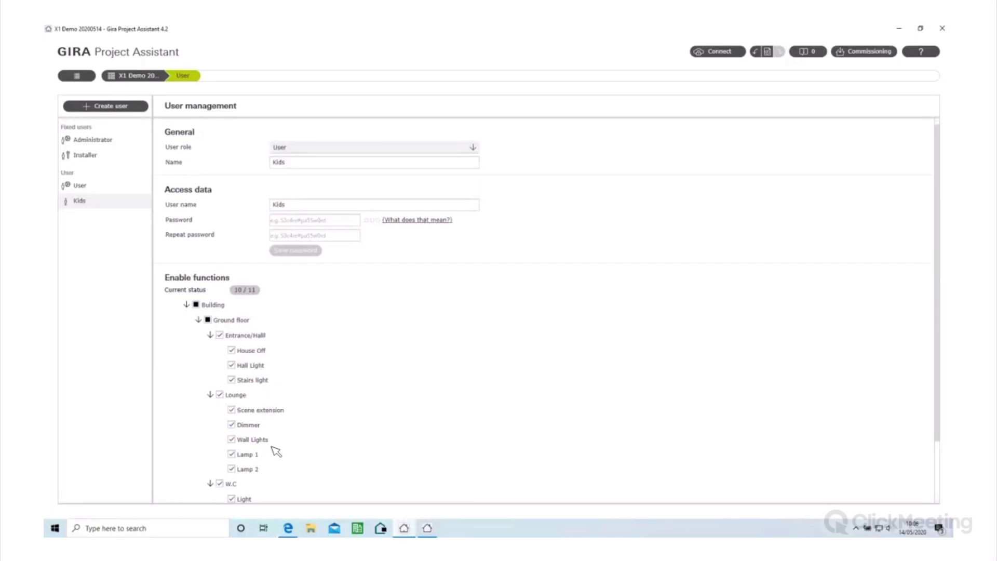
Go back to the X1 Demo 20200514 project overview from User management
click(145, 77)
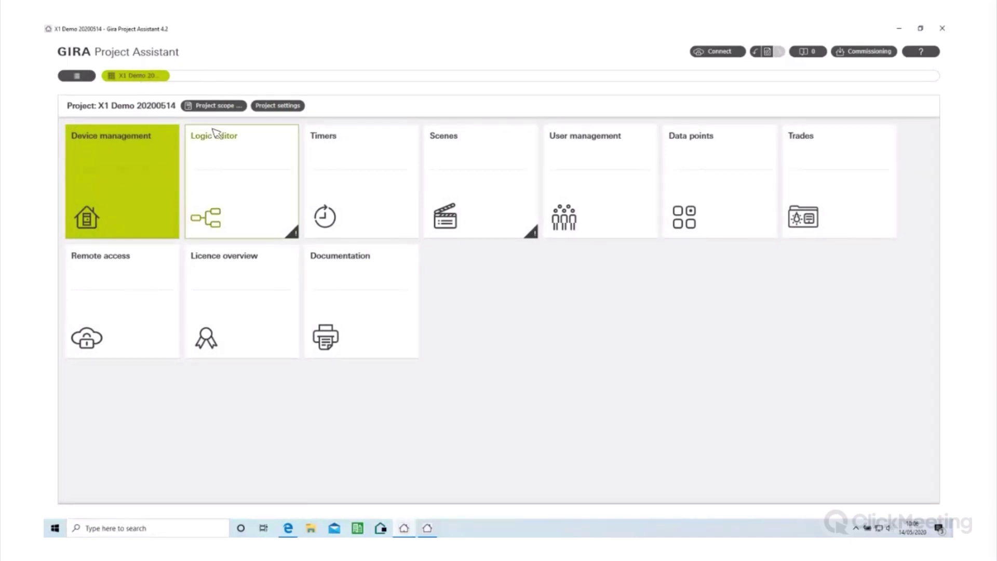
Open the Ground floor in Device management and show the House Off scene's properties
click(151, 187)
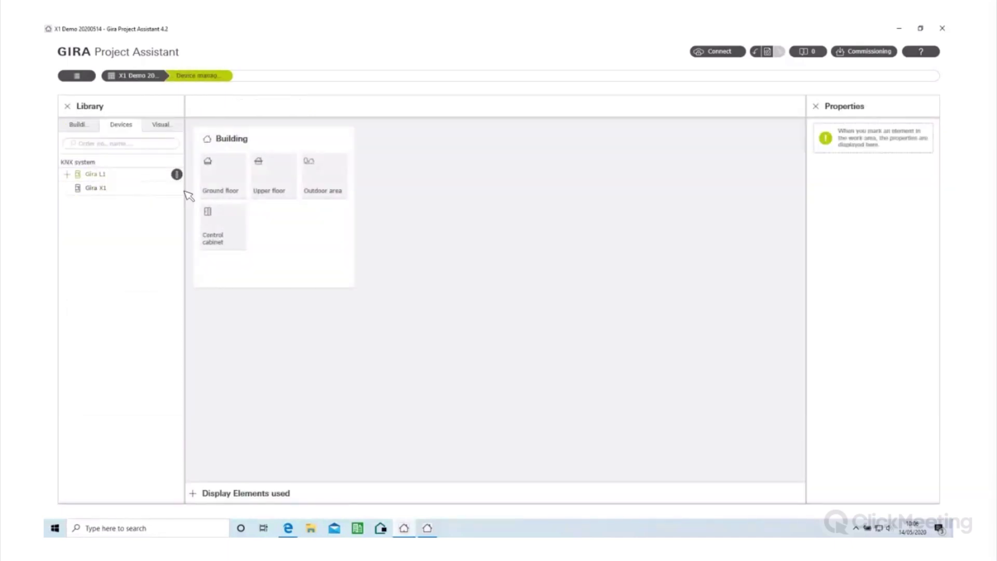
double_click(227, 176)
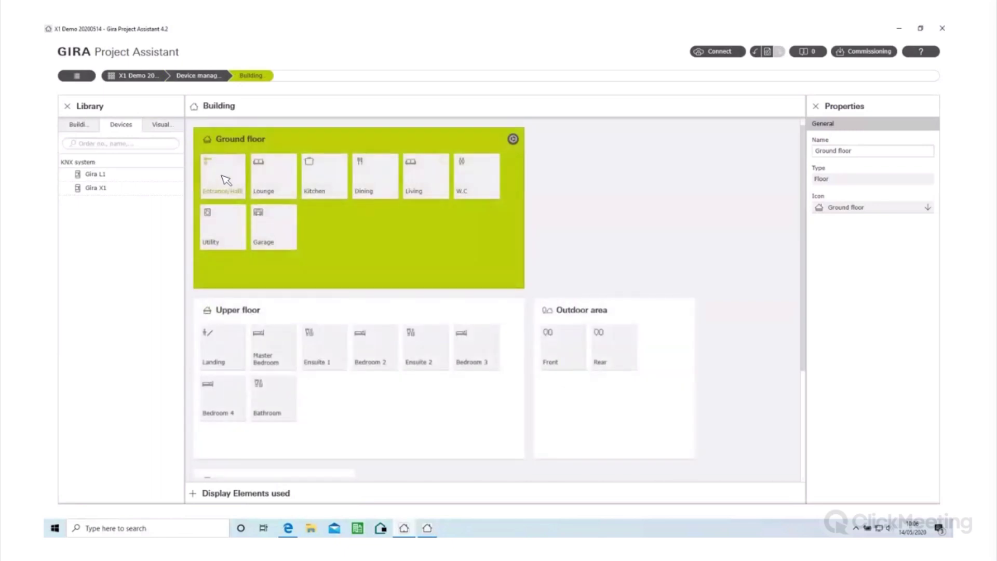
double_click(226, 180)
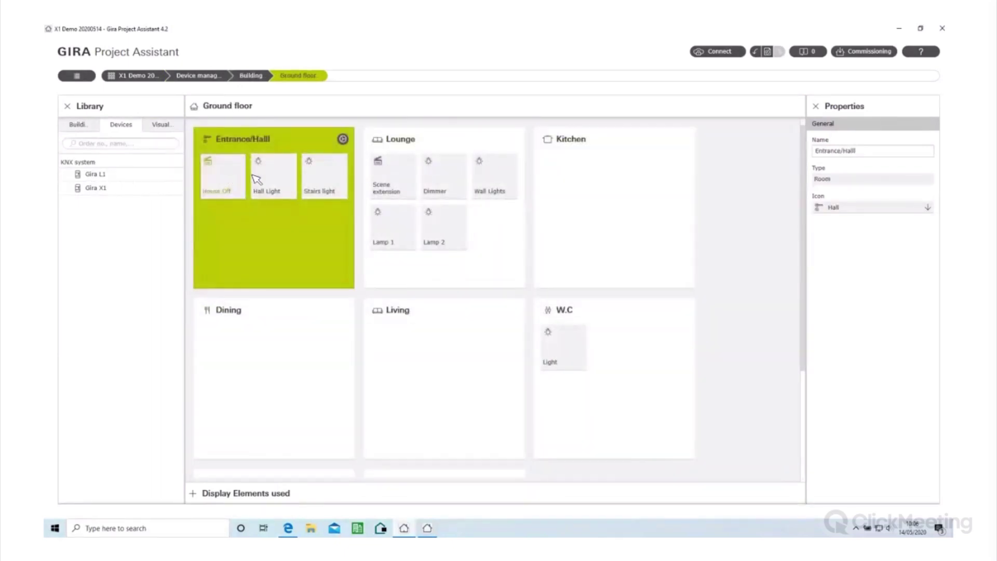
click(232, 183)
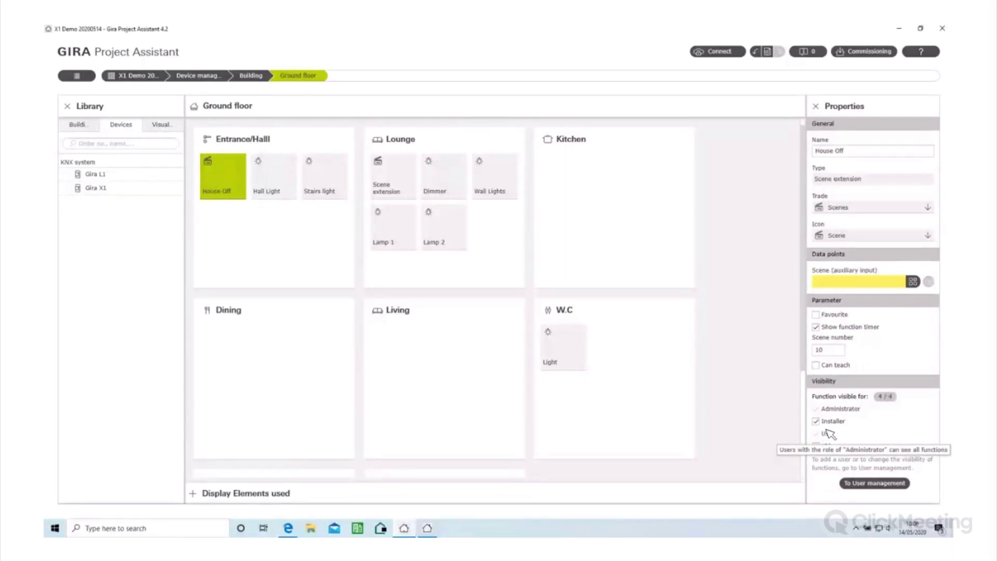
Clear Kids from House Off's visibility, leaving it visible to 3 of 4 users
click(815, 446)
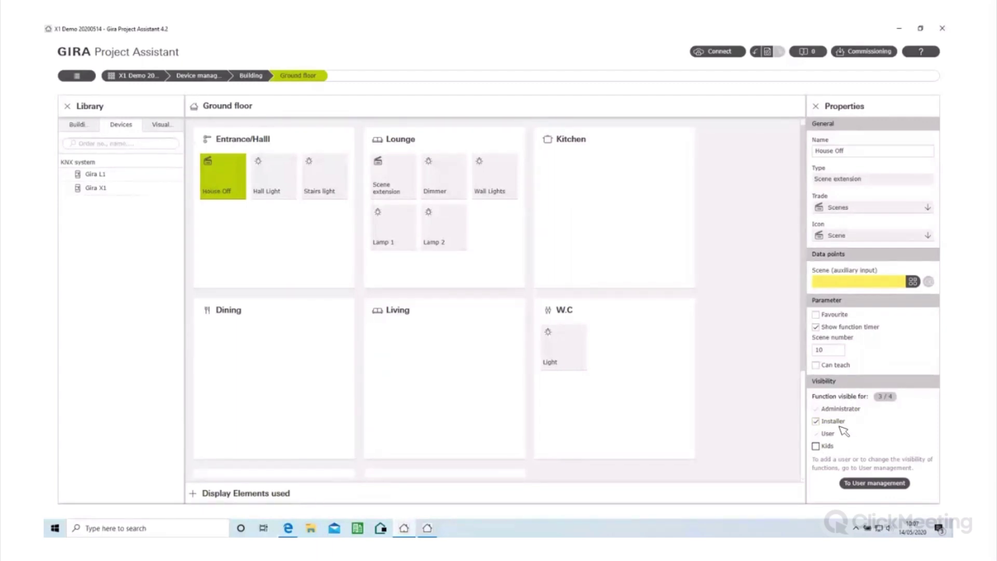
click(156, 77)
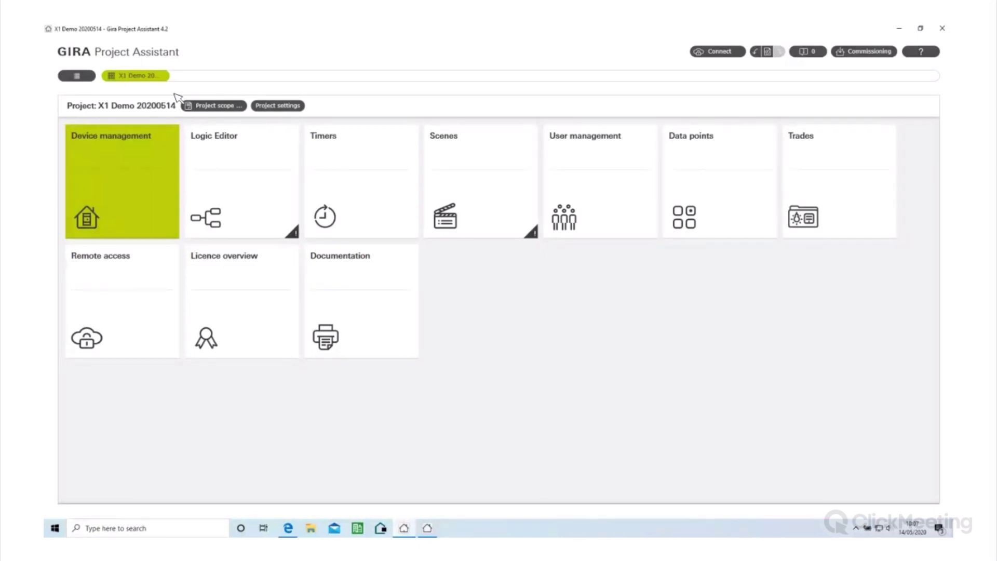
Review the Light (Garage) and House Off function timers, including Timer setting 1 and Timer 1
click(388, 182)
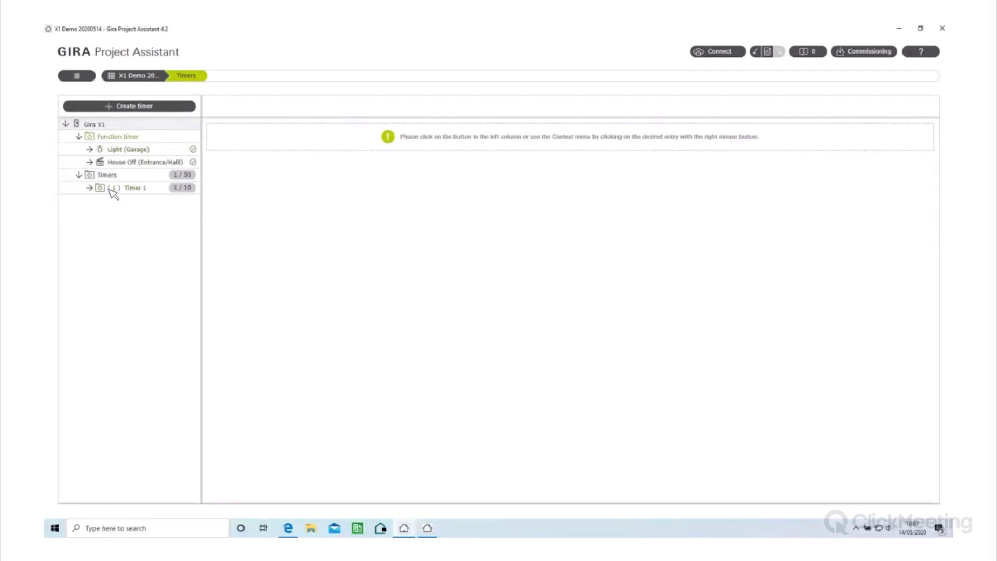
click(123, 150)
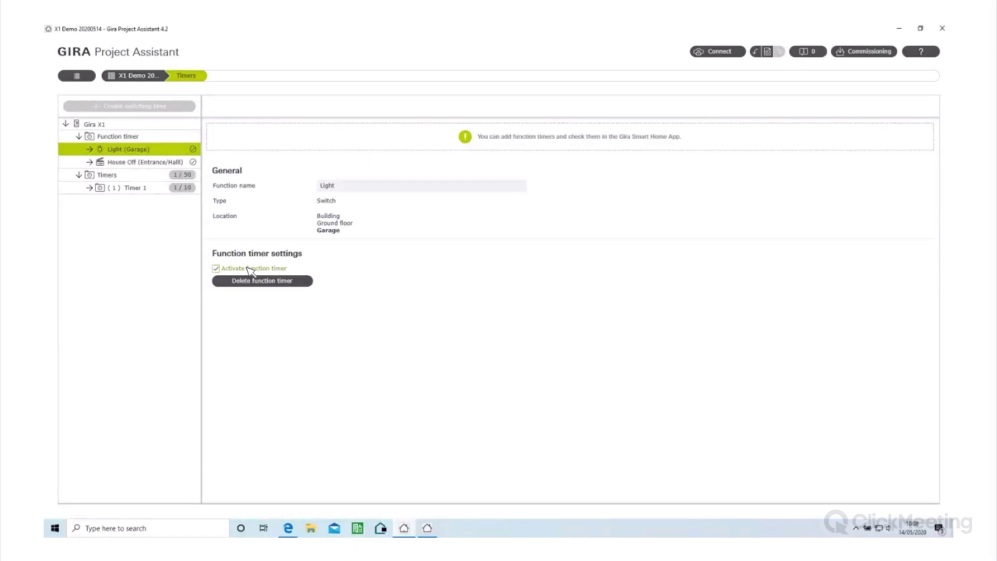
click(89, 150)
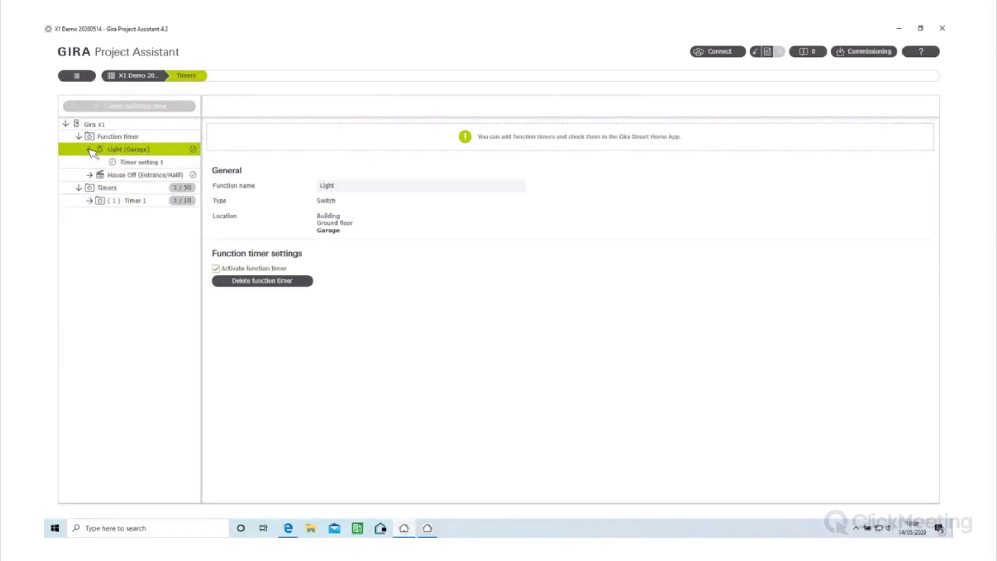
click(122, 163)
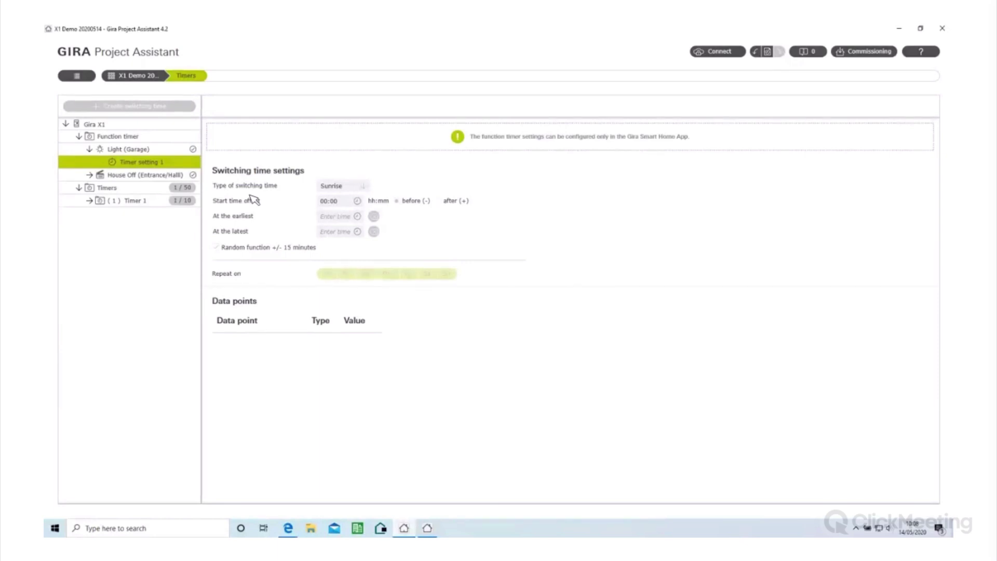
click(89, 175)
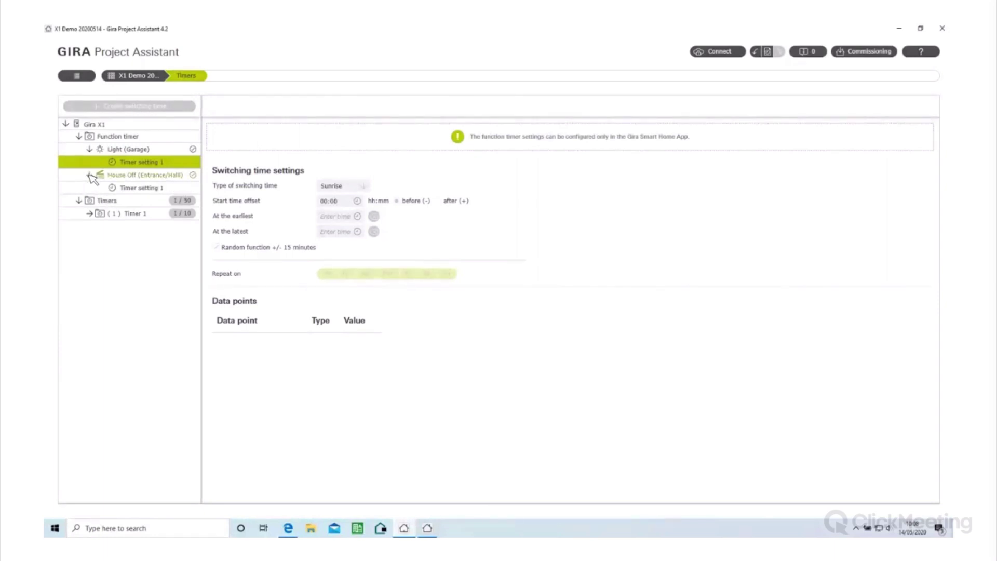
click(123, 188)
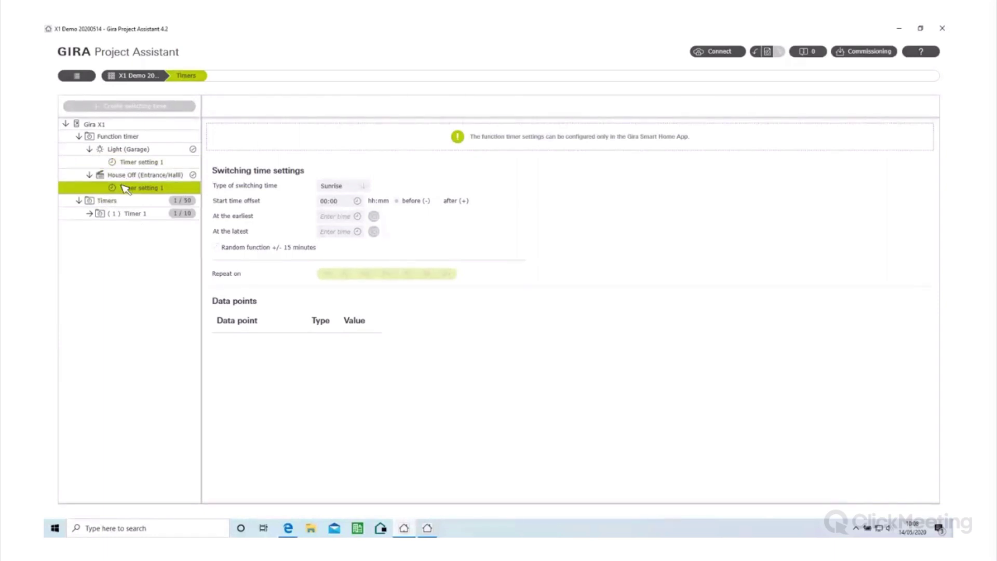
click(127, 175)
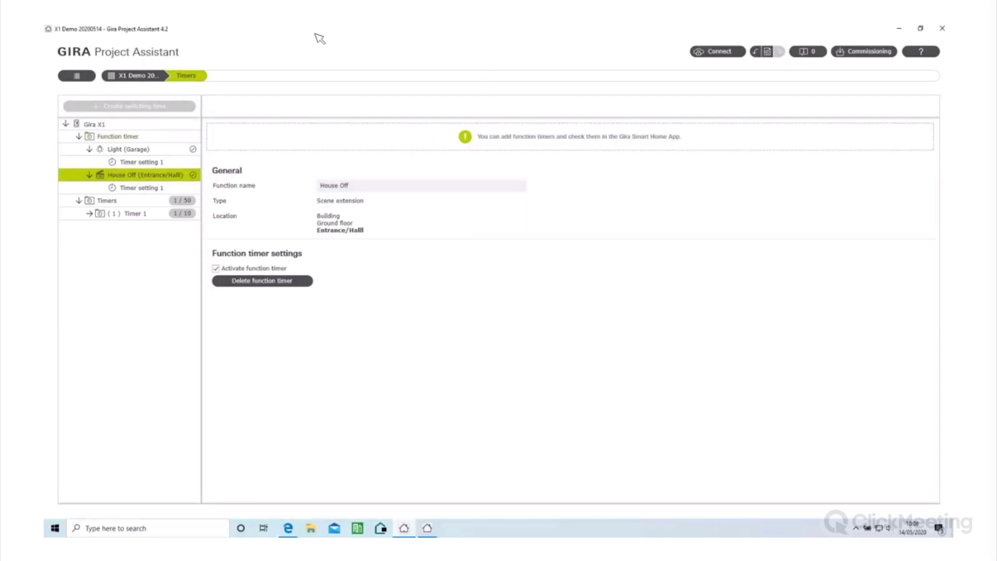
click(111, 216)
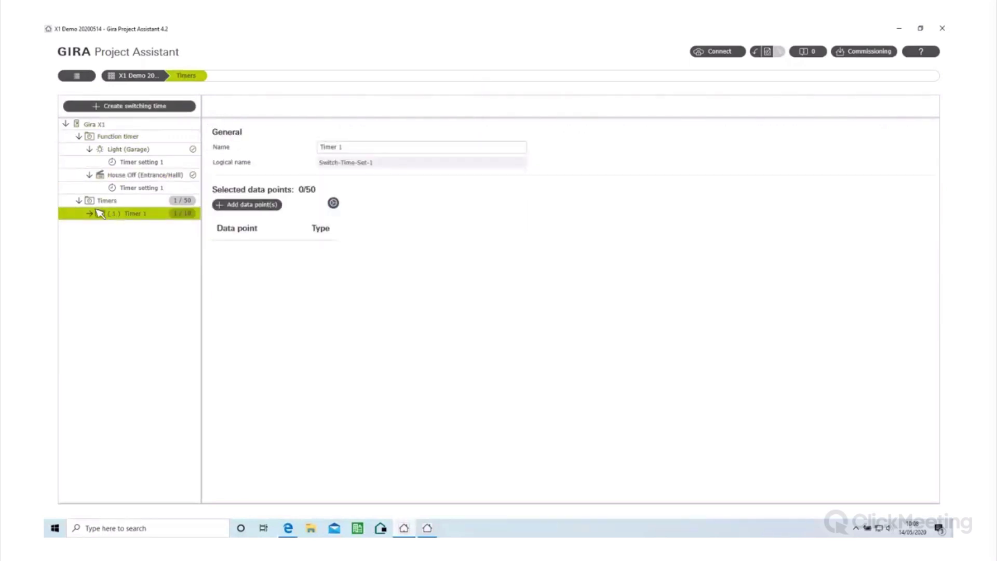
Make Timer 1's 09:04 switching time repeat weekly on Mo–Thu and Sa, excluding Fr and Su
click(89, 213)
click(139, 227)
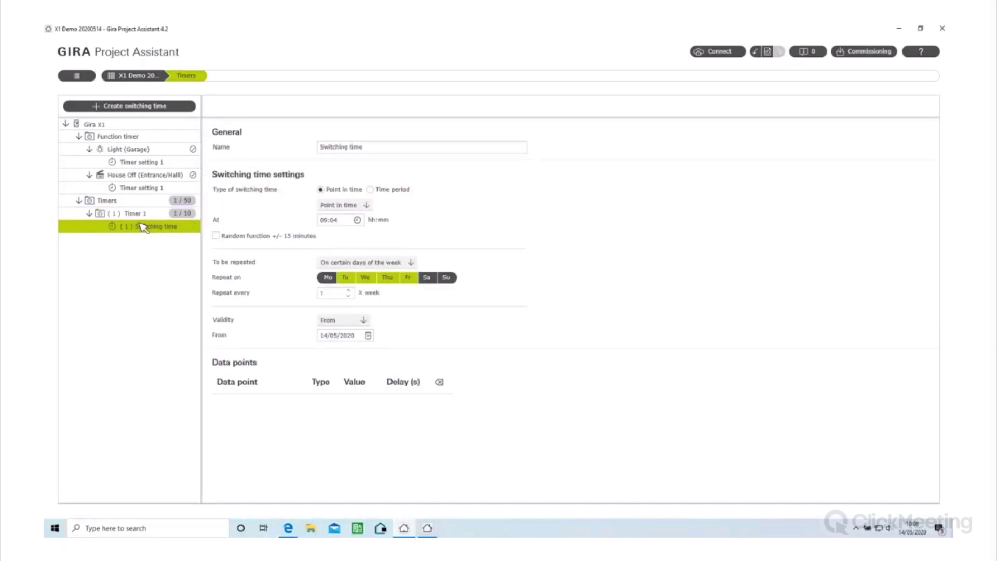
click(328, 277)
click(408, 278)
click(427, 278)
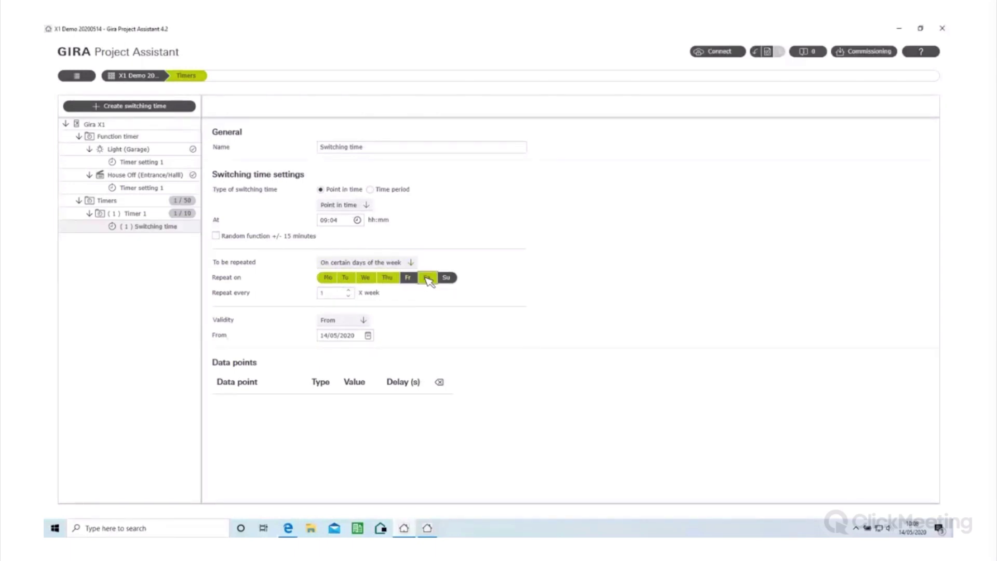
click(328, 278)
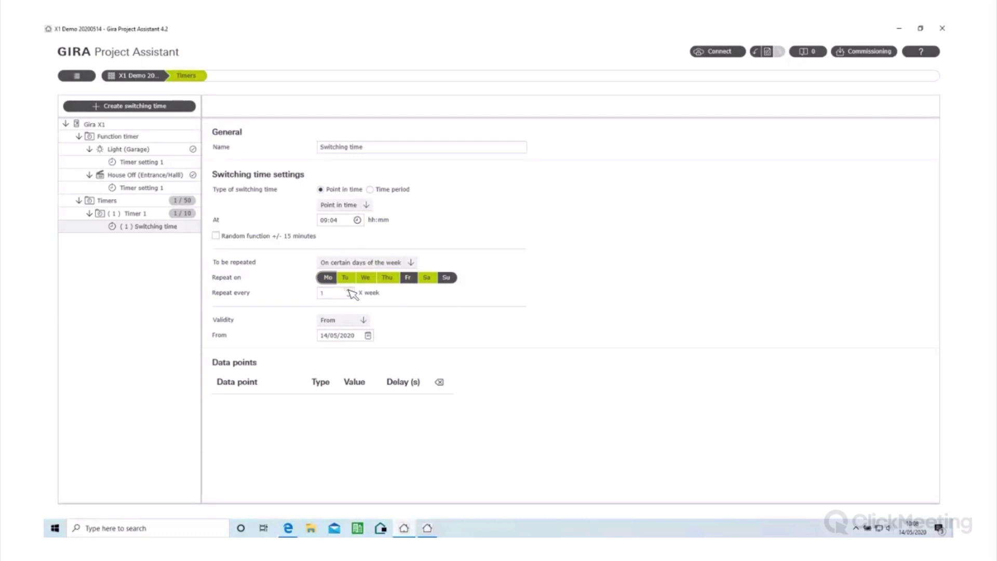
click(345, 293)
click(329, 277)
Connect remote access and check the Remote access module settings for X1 Demo 20200514
click(709, 54)
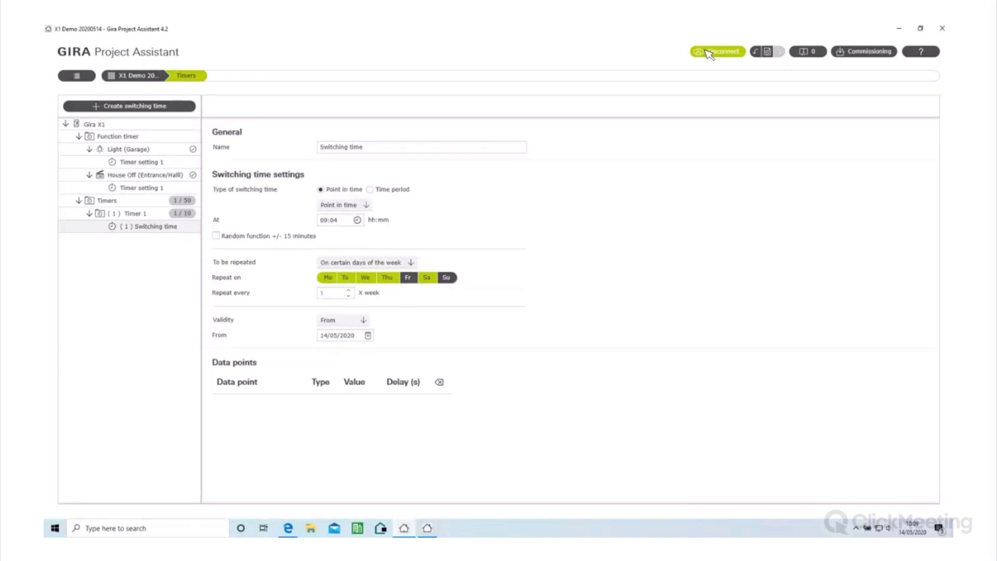
click(135, 76)
click(113, 307)
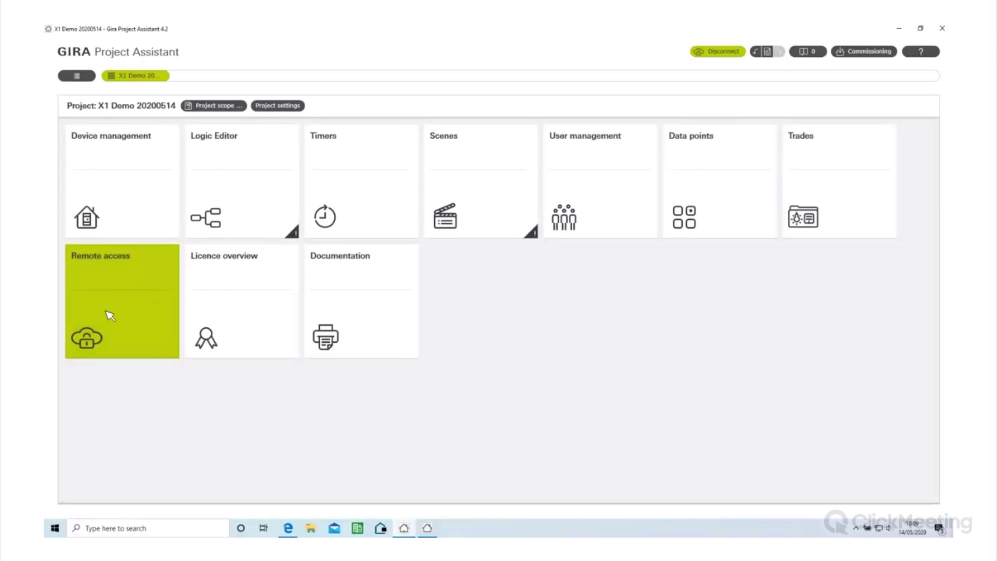
click(124, 311)
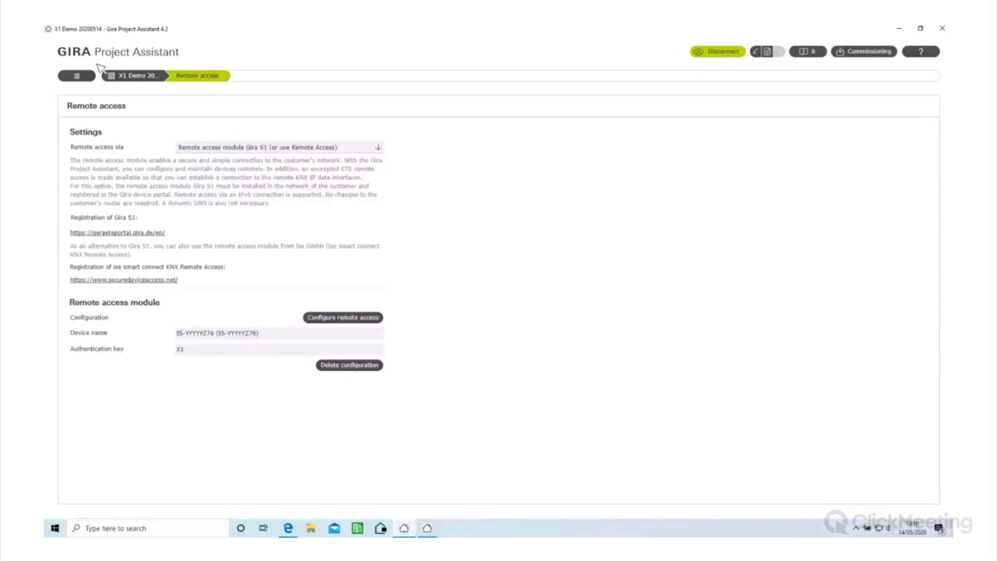
click(127, 82)
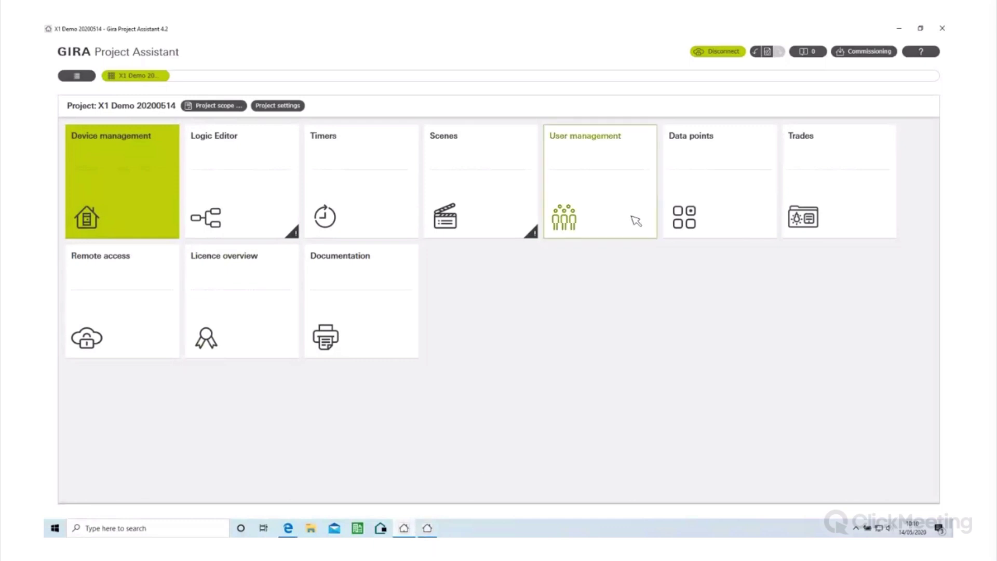
Show the commissioning options for the online Gira X1, then move to the Gira Smart Home app
click(868, 54)
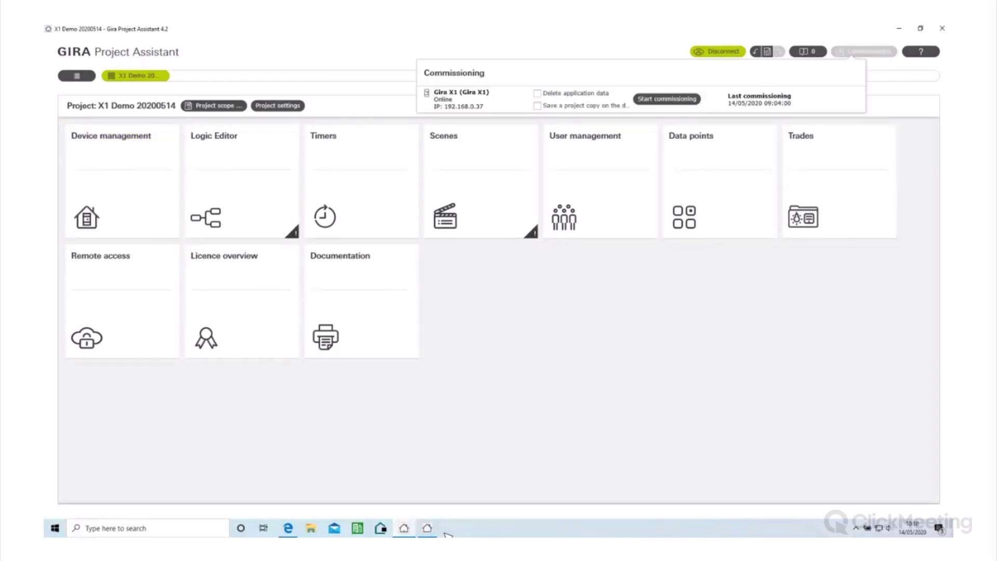
click(427, 528)
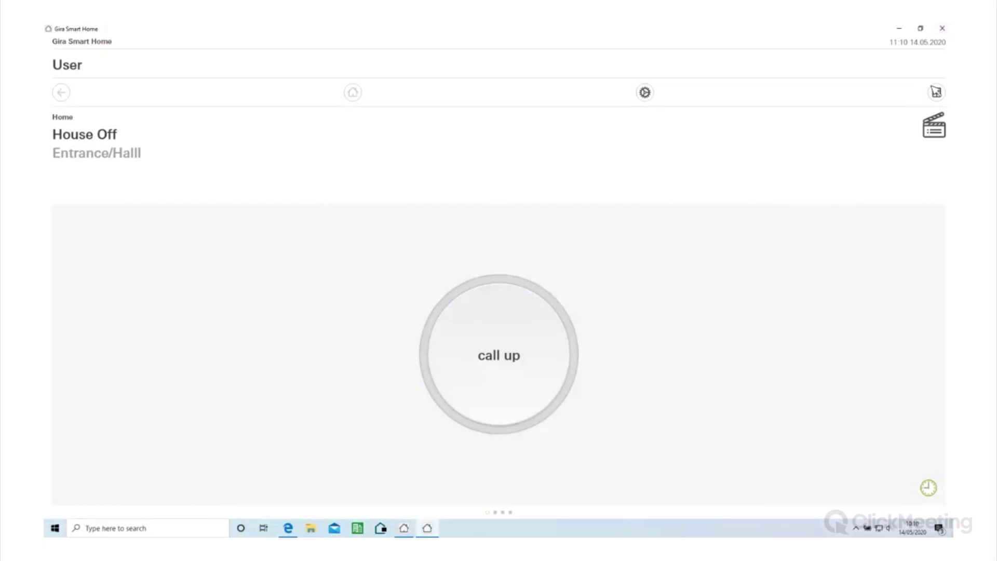
Display House Off, Scene extension, Light (Garage) and Building as Home overview tiles
click(935, 92)
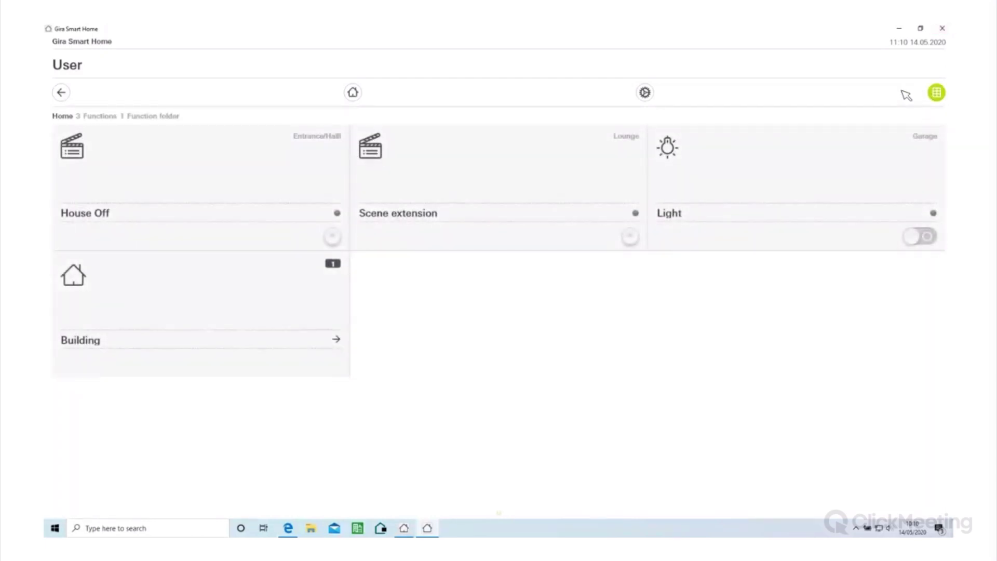